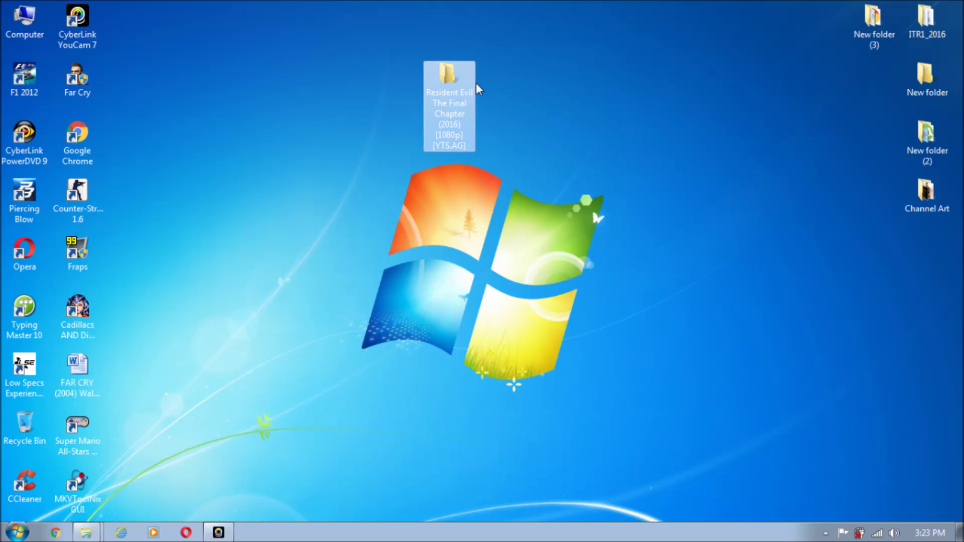
- Open the Resident Evil The Final Chapter folder and inspect its SRT and 1080p MP4 files
double_click(458, 94)
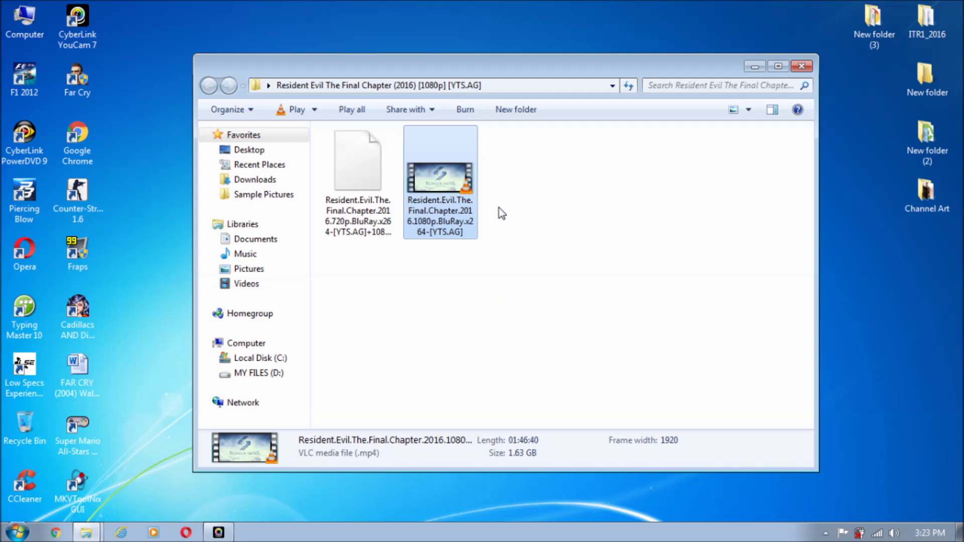
left_click(499, 207)
left_click(438, 206)
left_click(337, 197)
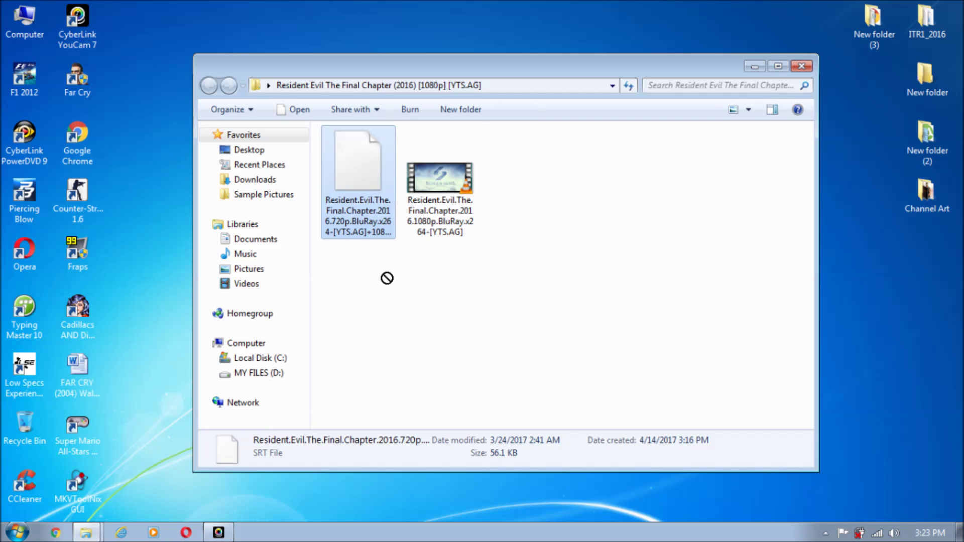
left_click(459, 181)
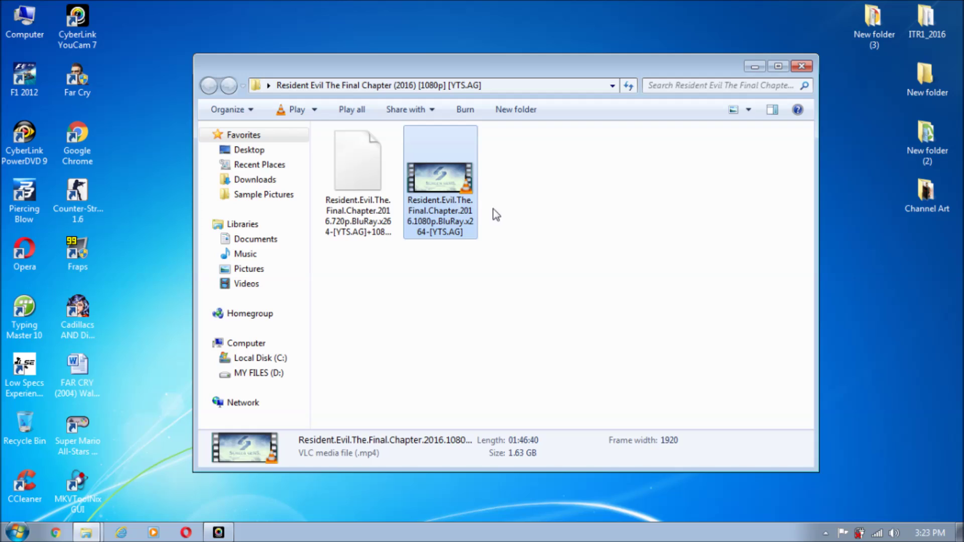
- Start renaming the MP4 video file, then leave its name unchanged
left_click(461, 223)
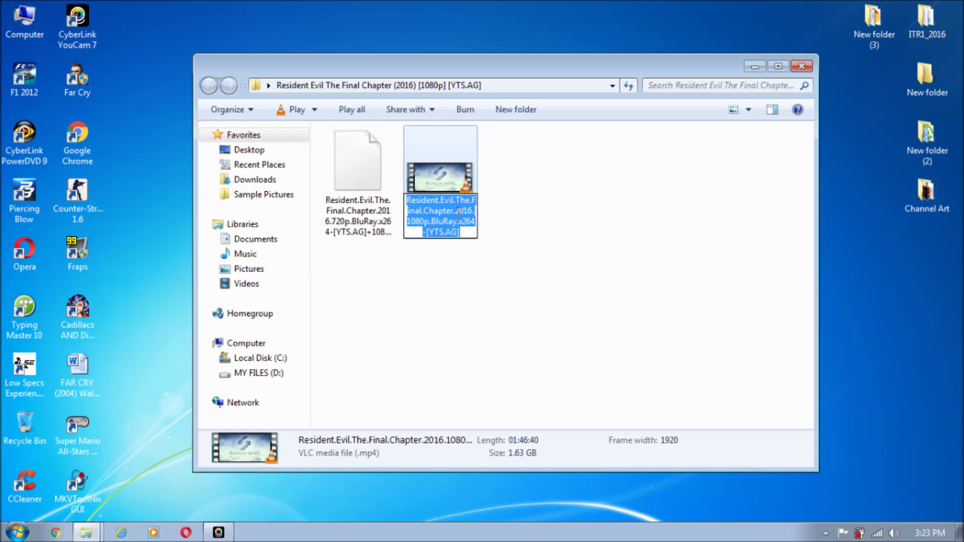
left_click(470, 232)
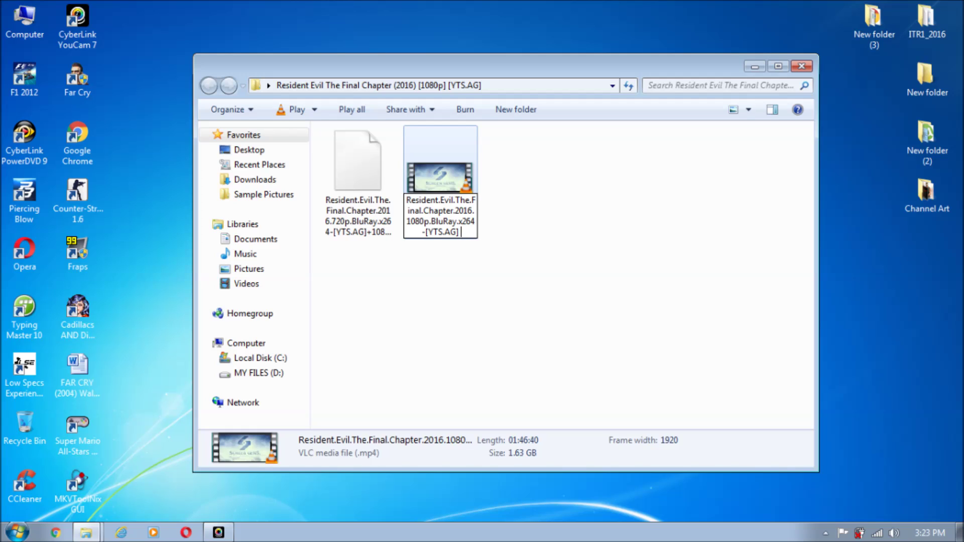
type("s")
key("BackSpace")
left_click(689, 201)
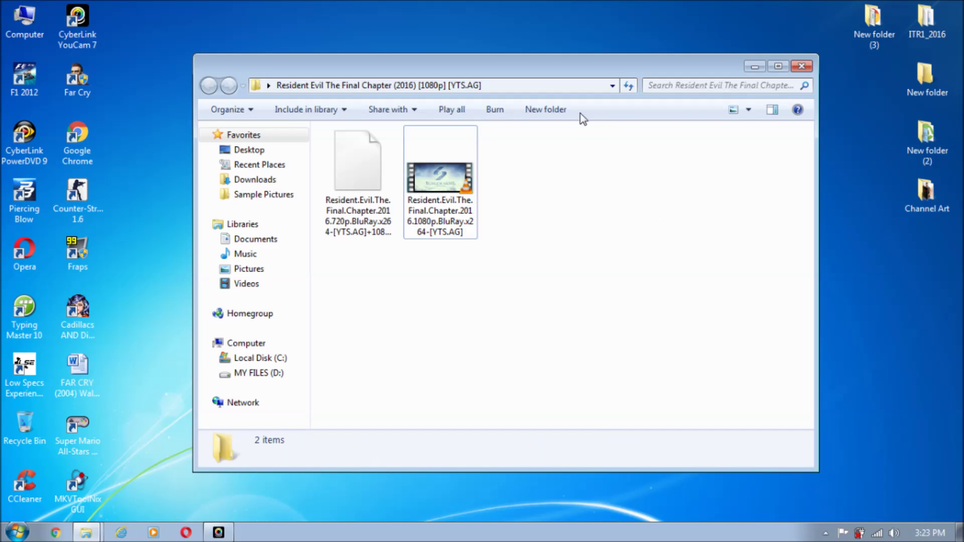
- Box-select both the SRT subtitle file and the 1080p MP4 video
left_click(407, 203)
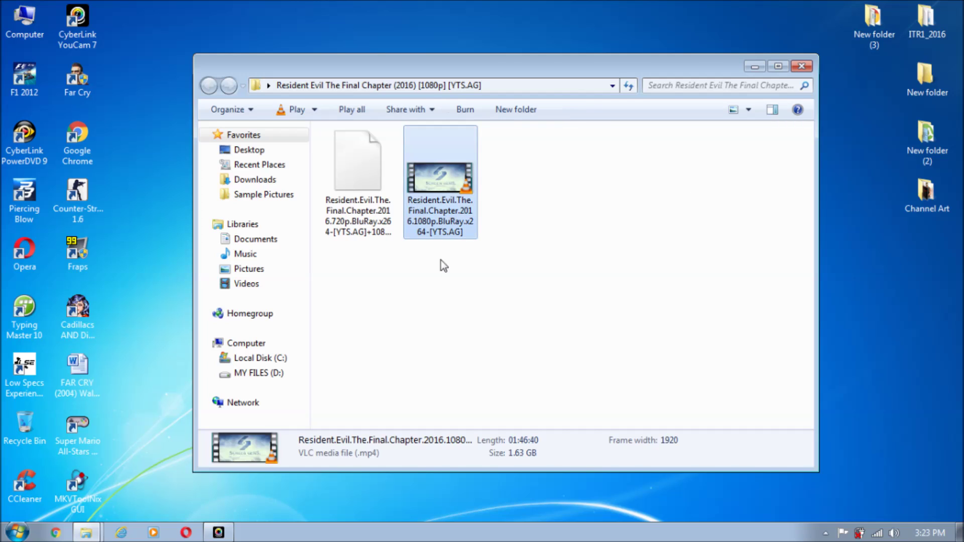
left_click(527, 181)
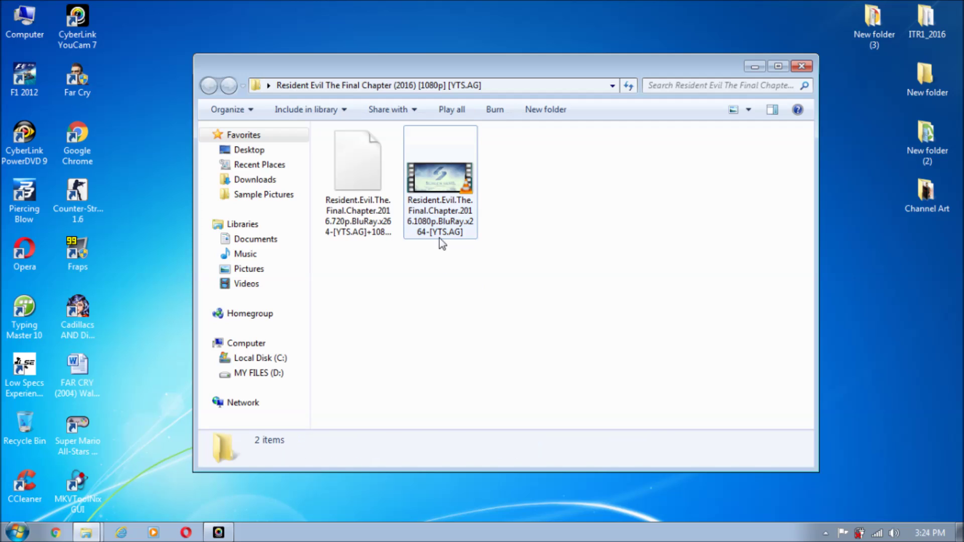
left_click_drag(416, 272, 498, 181)
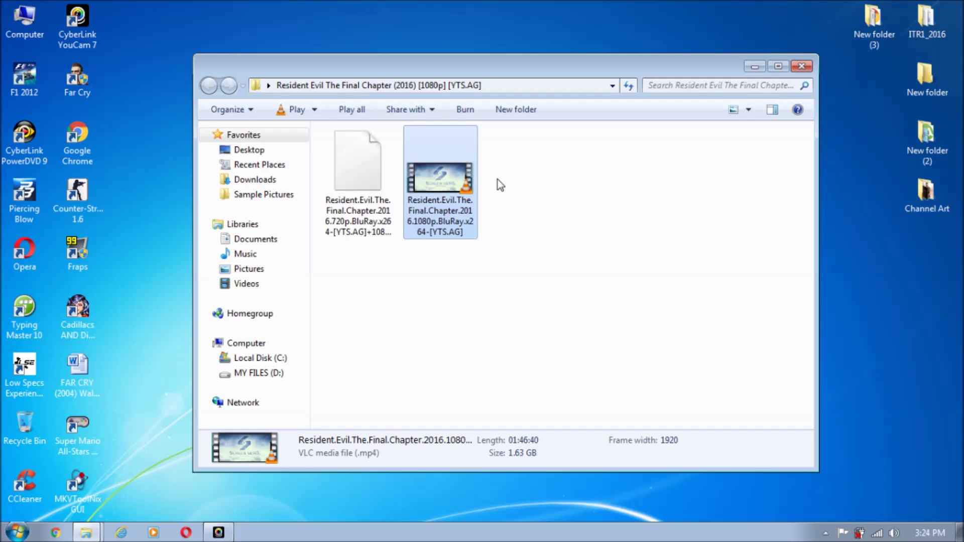
left_click(524, 184)
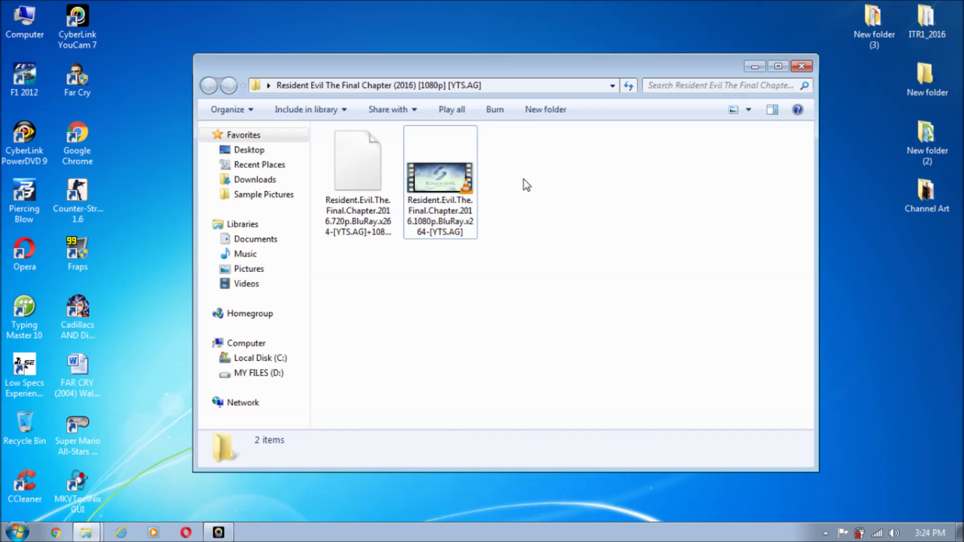
left_click_drag(345, 272, 462, 186)
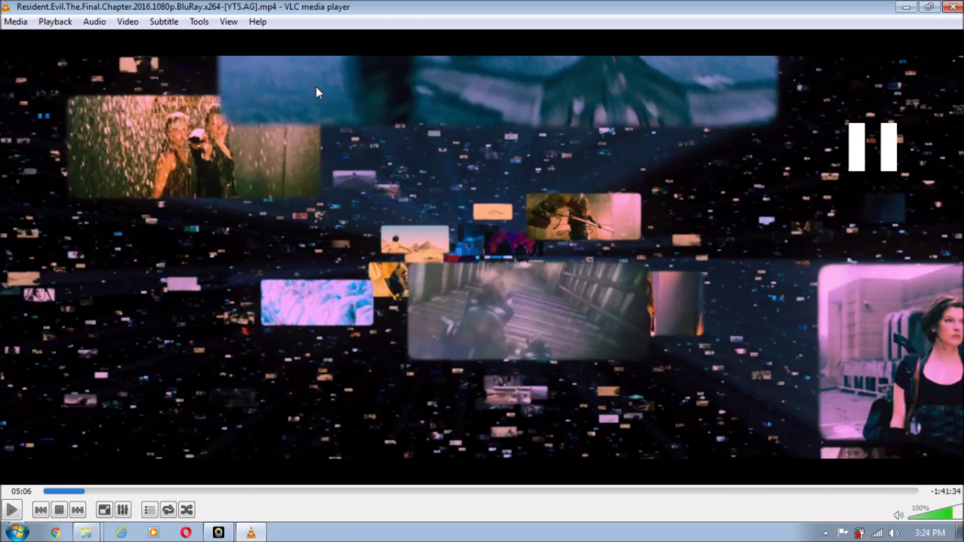
left_click(950, 7)
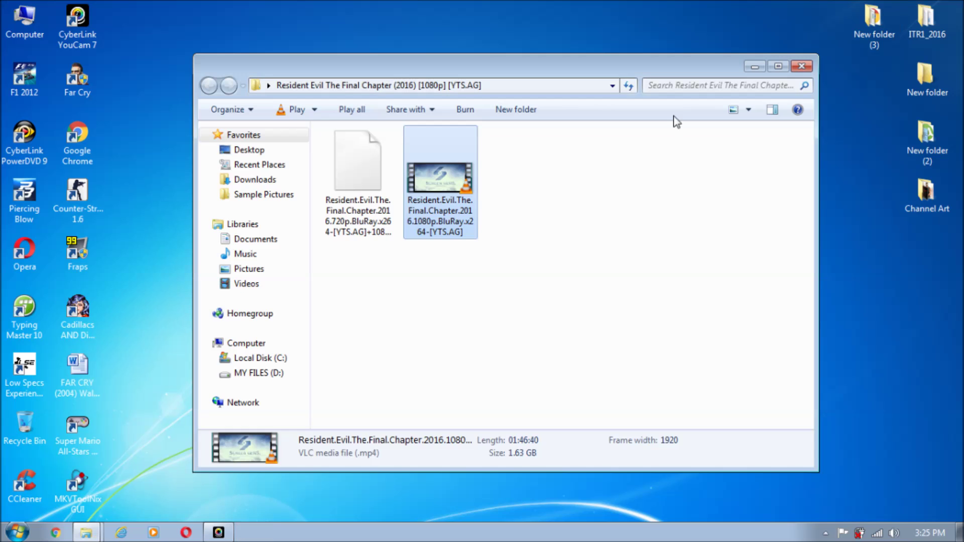
- Reselect the subtitle and video files, then clear the selection
left_click(630, 183)
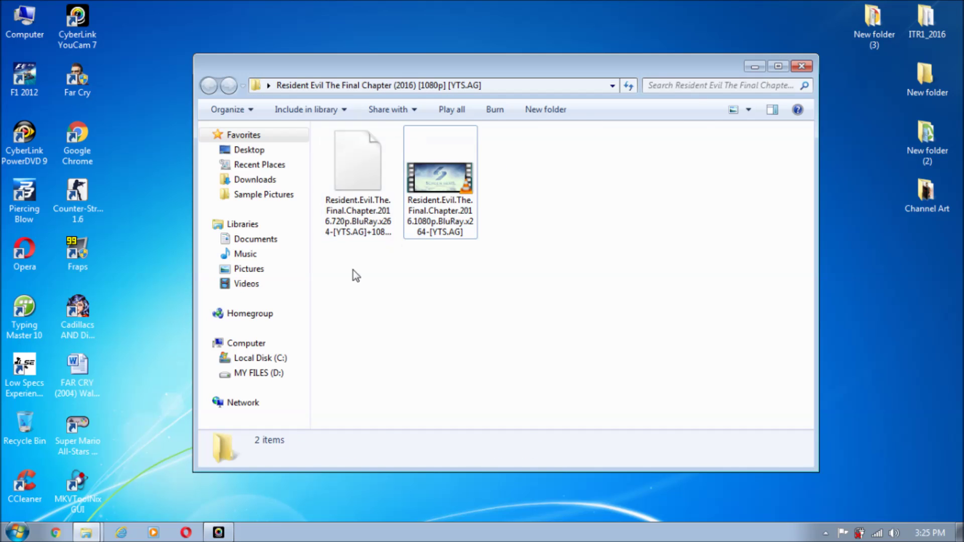
left_click(374, 234)
left_click_drag(435, 292, 467, 178)
left_click(621, 191)
- Close the movie folder window and launch Chrome, dismissing its Secure Search bar
left_click(808, 66)
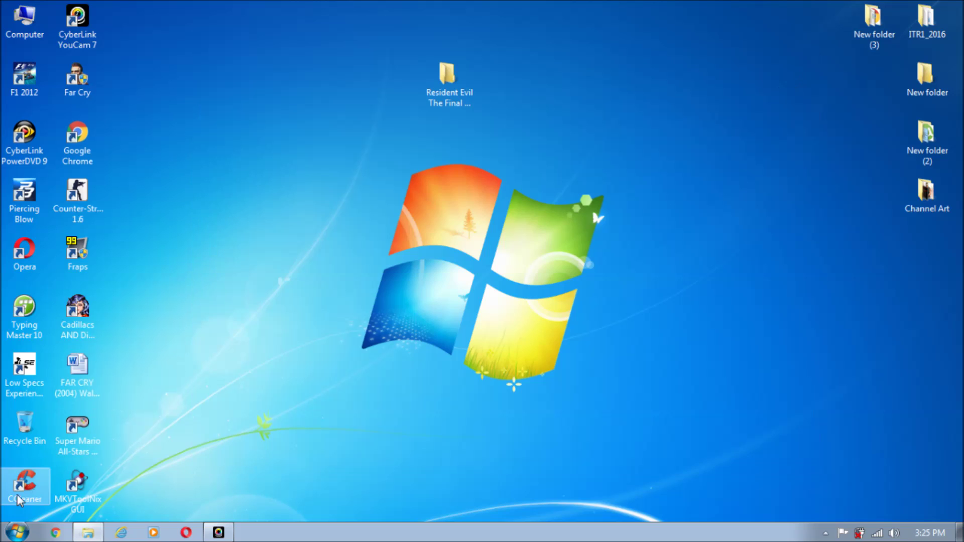
left_click(55, 532)
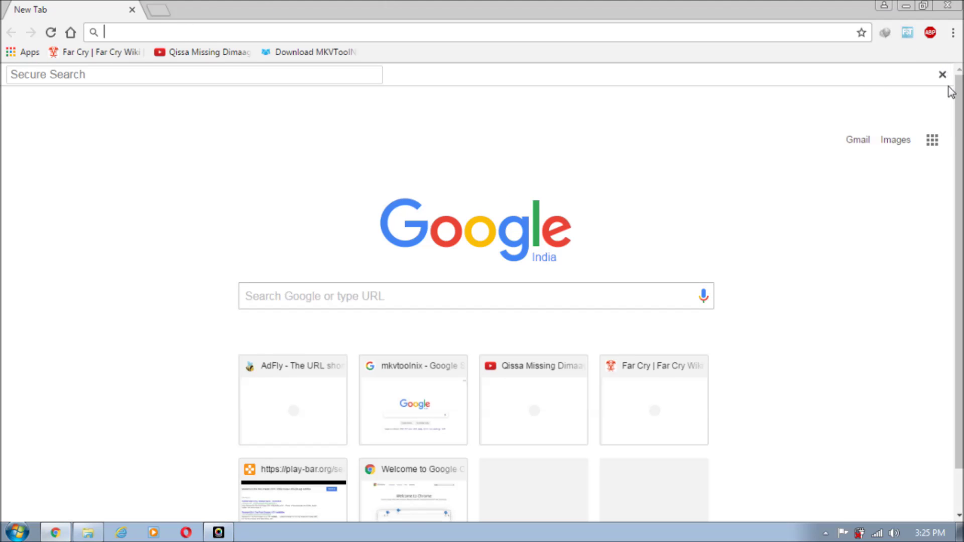
left_click(942, 74)
- Maximize Chrome and search Google for 'mkvtoolnix gui for windows', scrolling the results
left_click(391, 28)
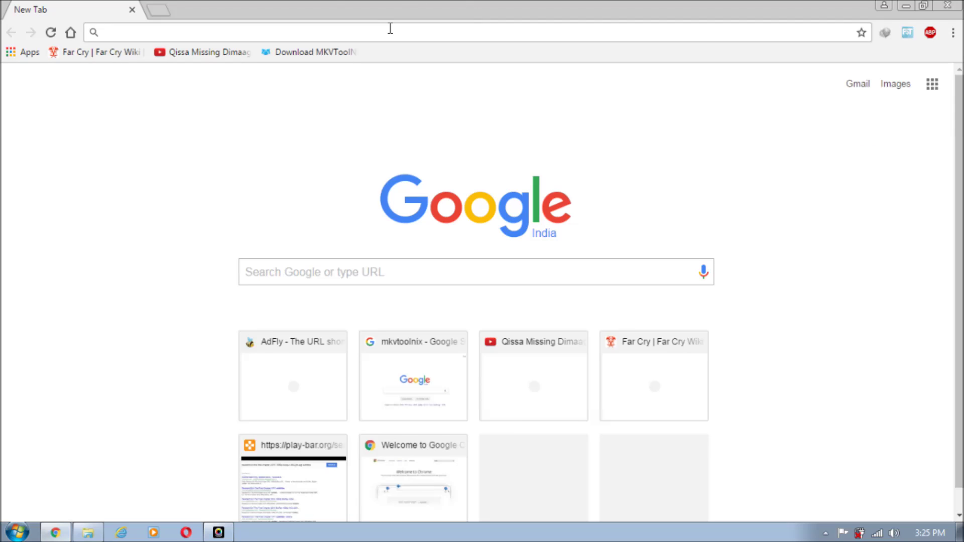
left_click_drag(334, 4, 403, 17)
key("super+Up")
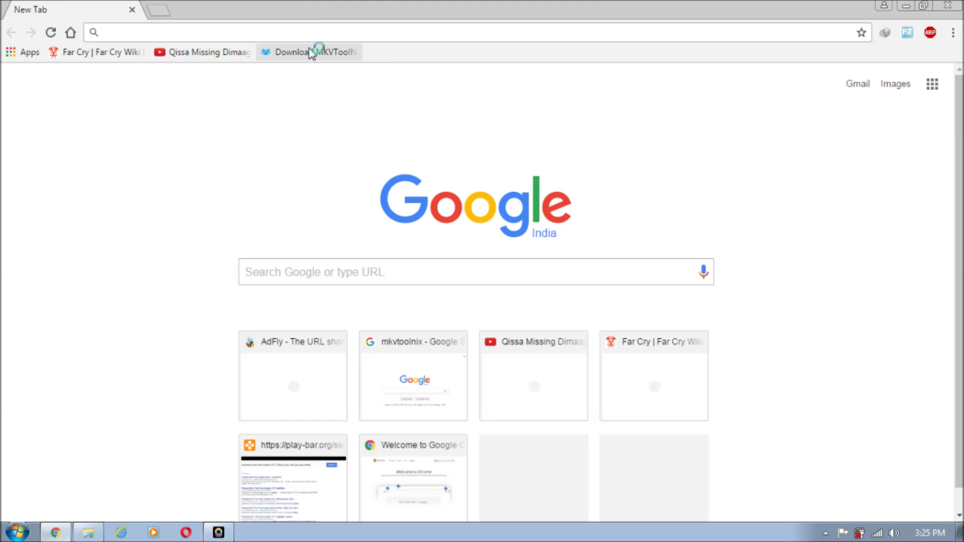
type("MKV")
key("Down")
key("Down")
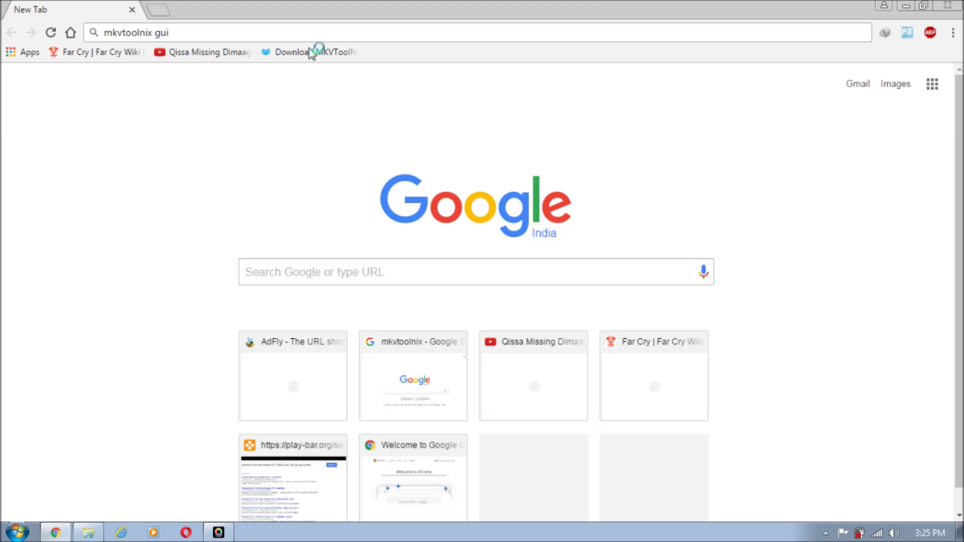
key("Down")
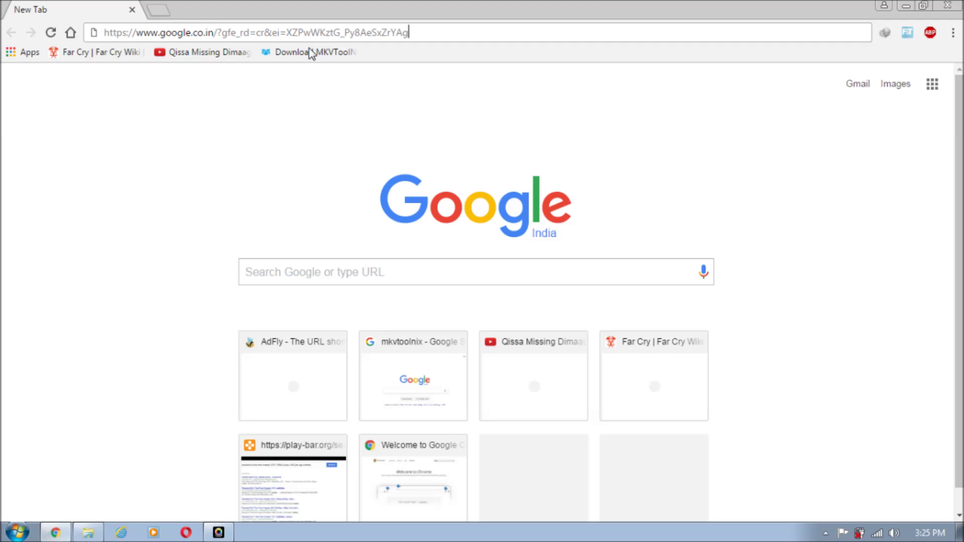
key("Up")
key("Return")
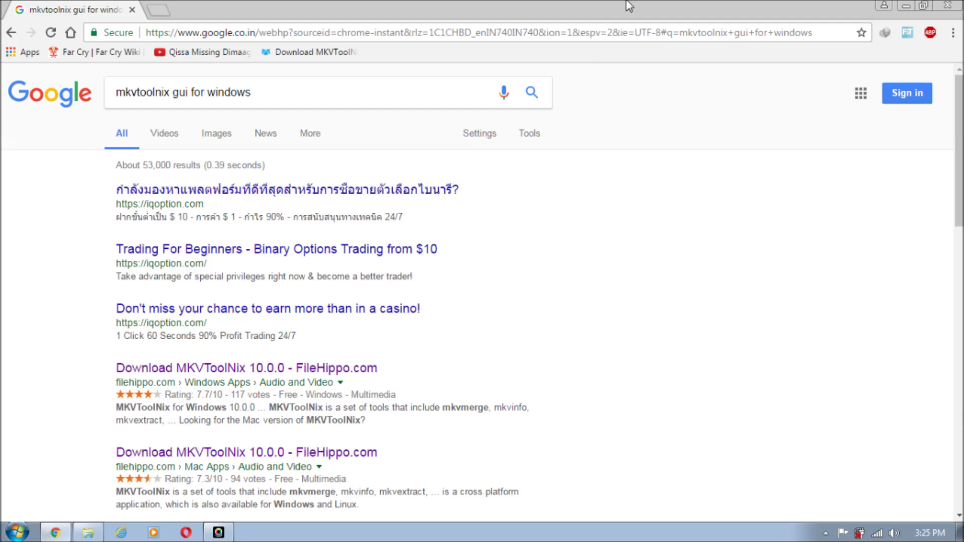
scroll(290, 301, "down", 1)
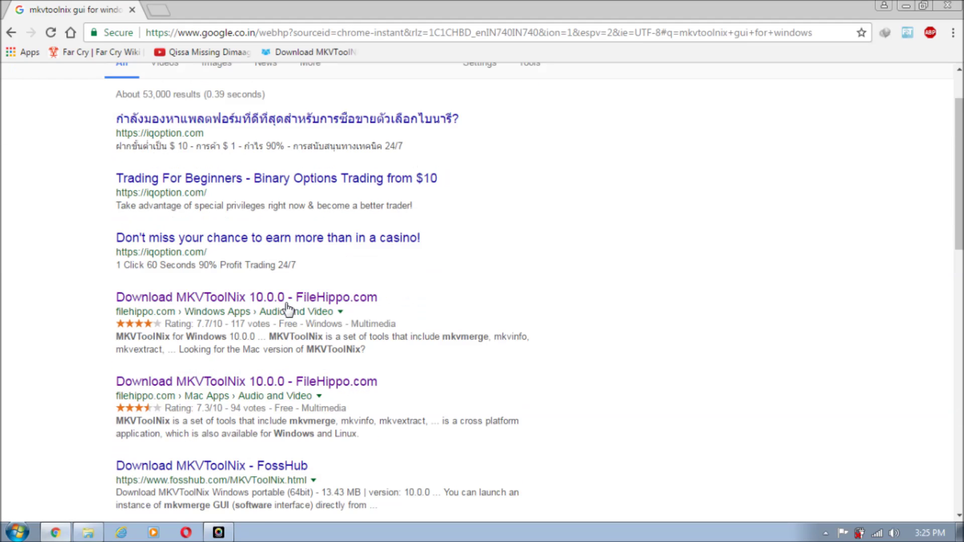
- Download MKVToolNix 10.0.0 from FileHippo, dismissing the duplicate download prompt
left_click(244, 303)
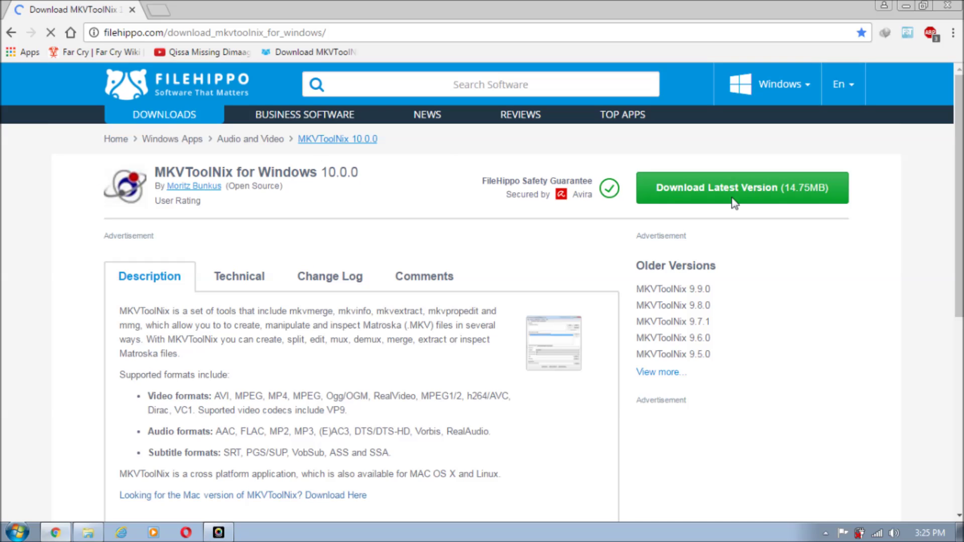
left_click(703, 187)
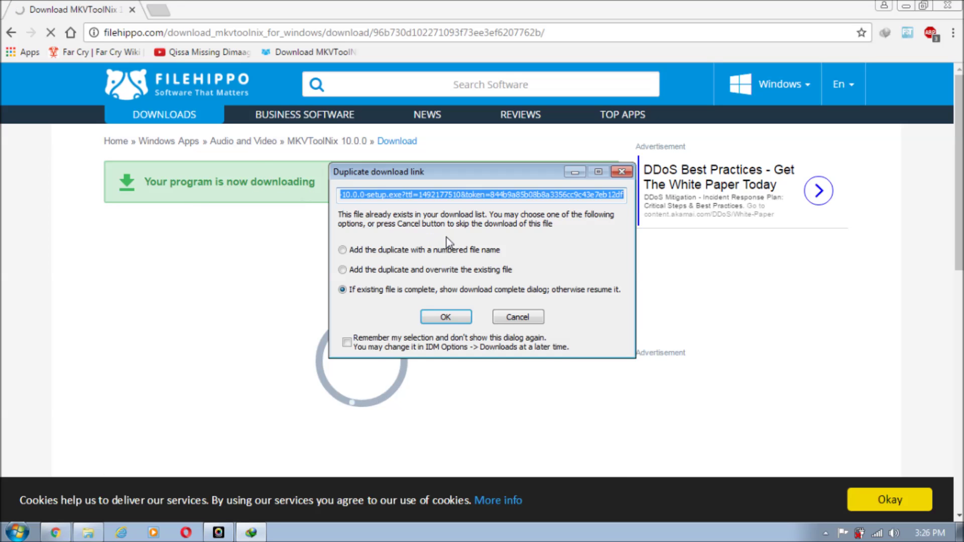
left_click(621, 172)
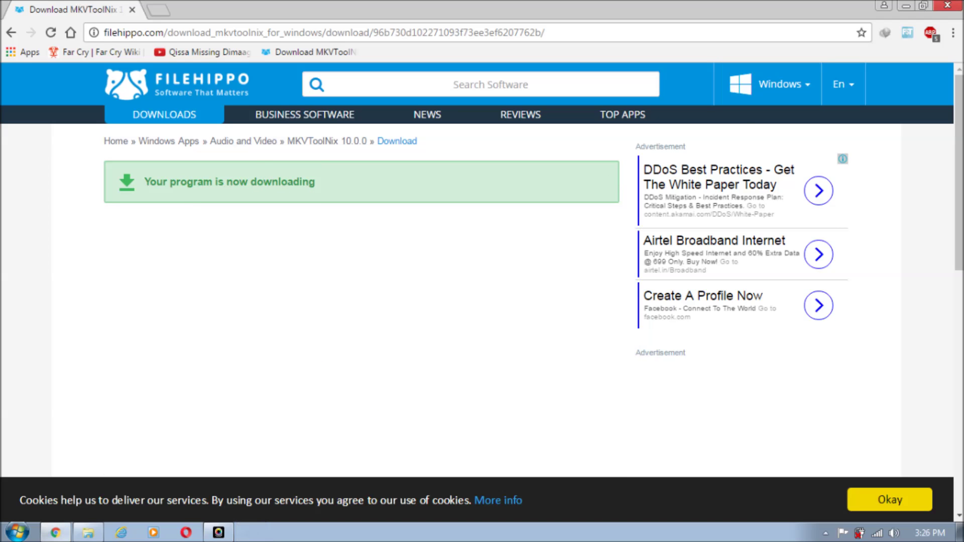
- Close Chrome and launch MKVToolNix GUI from its desktop shortcut
left_click(947, 5)
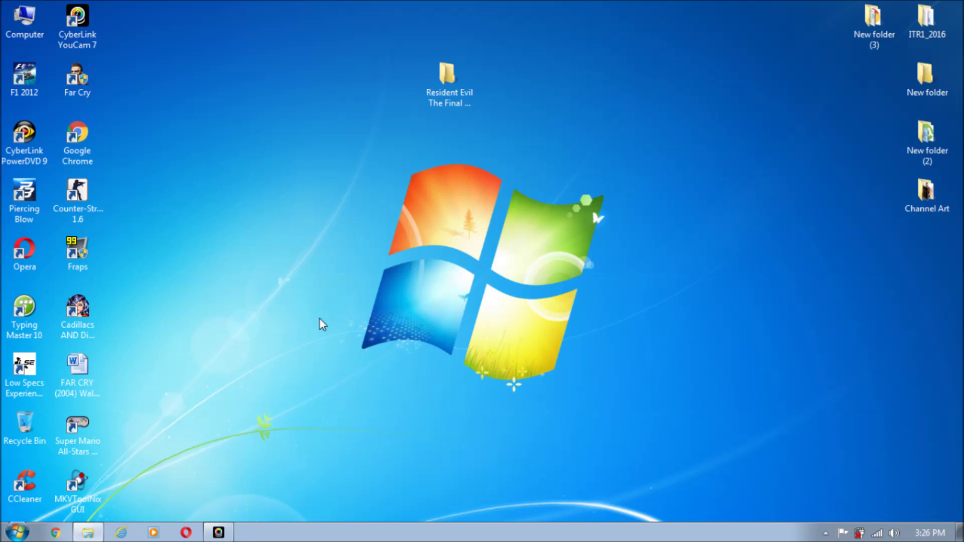
double_click(99, 489)
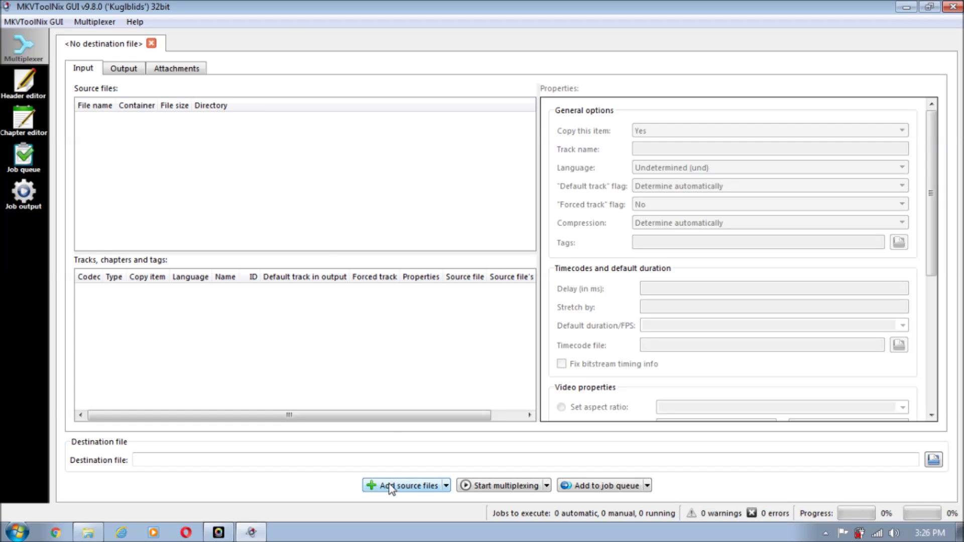
- Add the Resident Evil .srt subtitle and 1080p .mp4 movie as merge sources
left_click(423, 486)
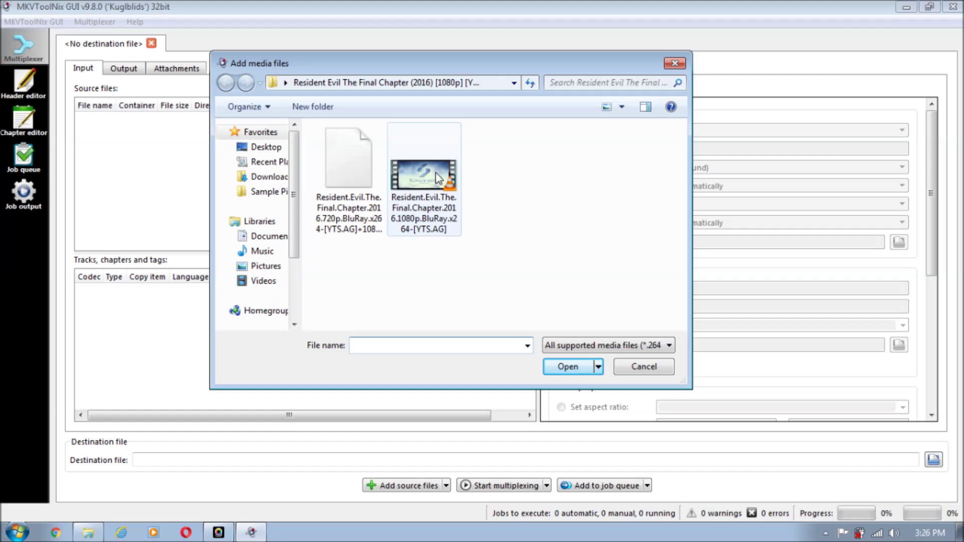
left_click(417, 195)
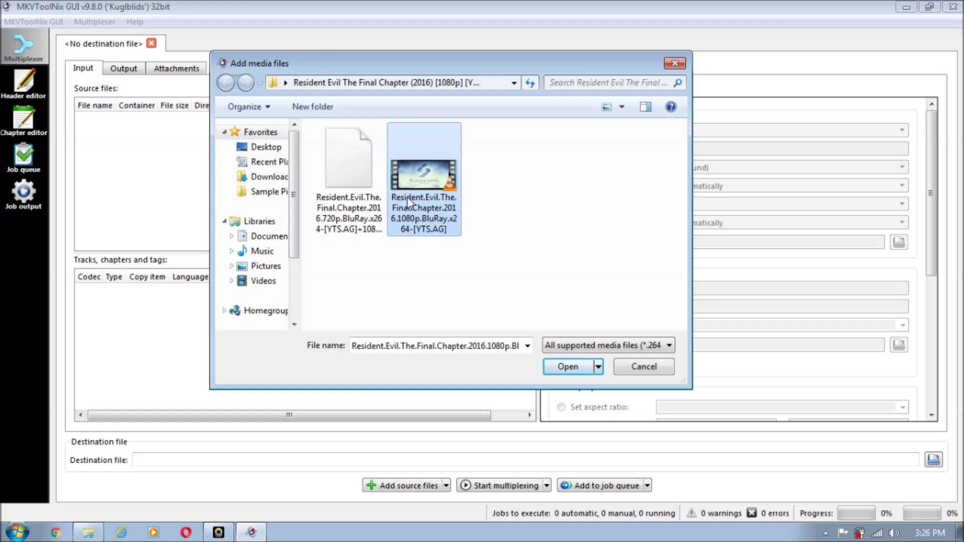
left_click_drag(353, 275, 423, 169)
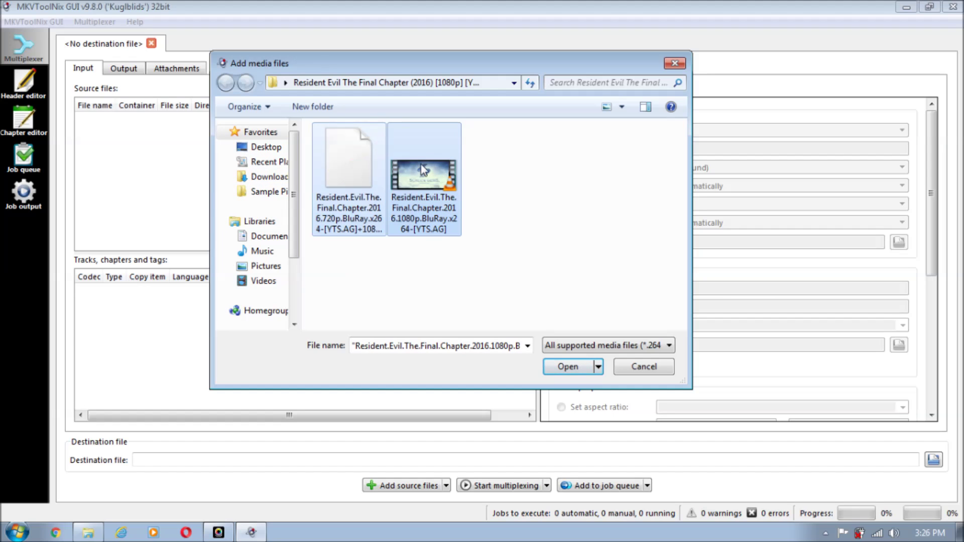
left_click(354, 288)
left_click(340, 188)
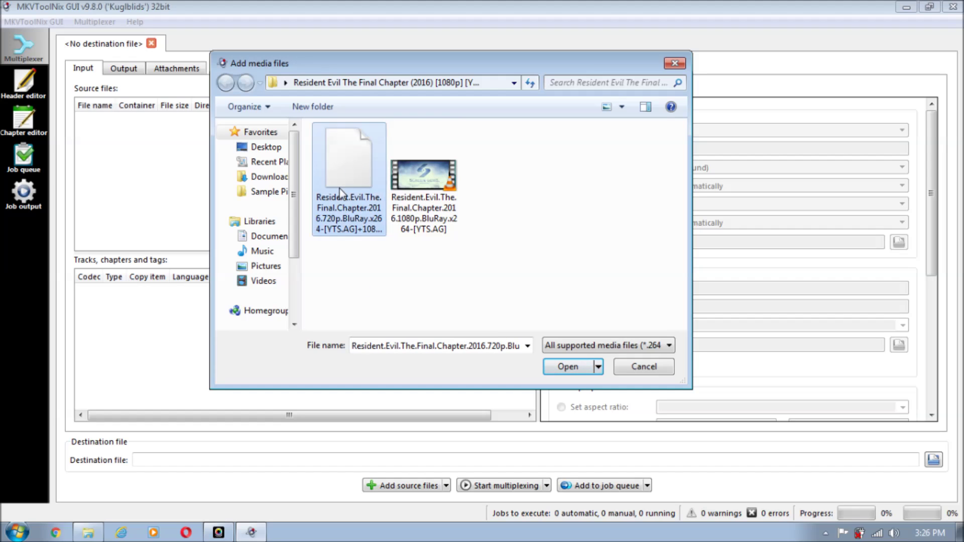
left_click(444, 187)
left_click_drag(392, 303, 372, 211)
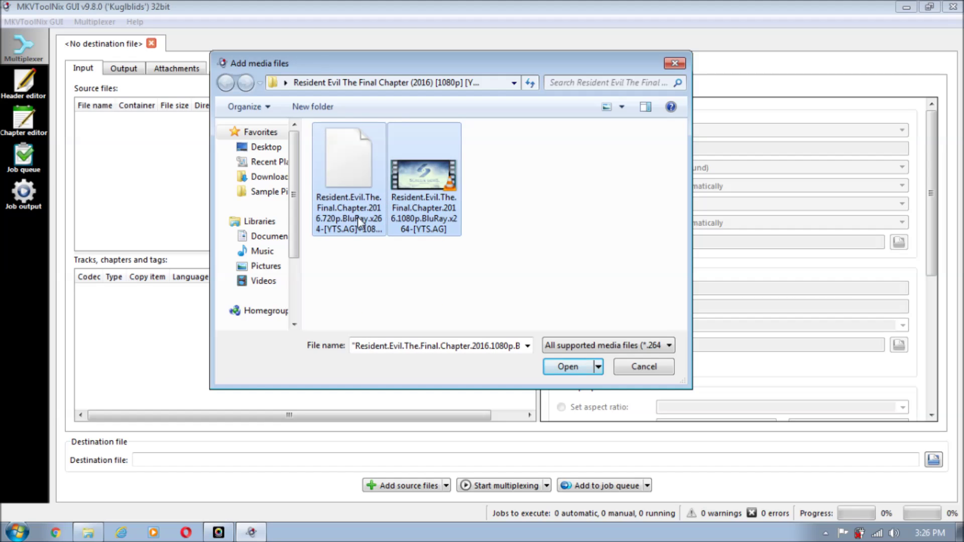
left_click(563, 372)
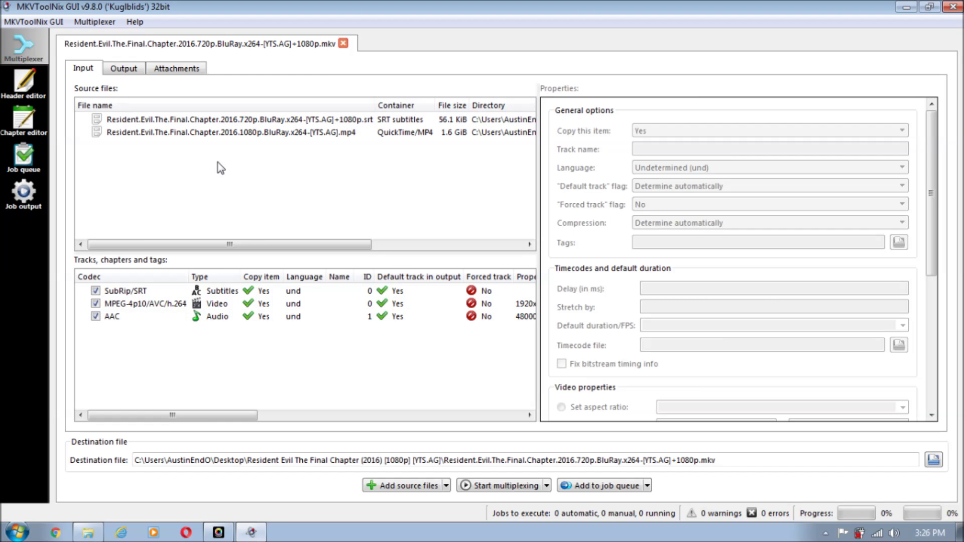
- Review the source files and video/audio tracks, then browse for the destination file name
left_click_drag(400, 119, 415, 137)
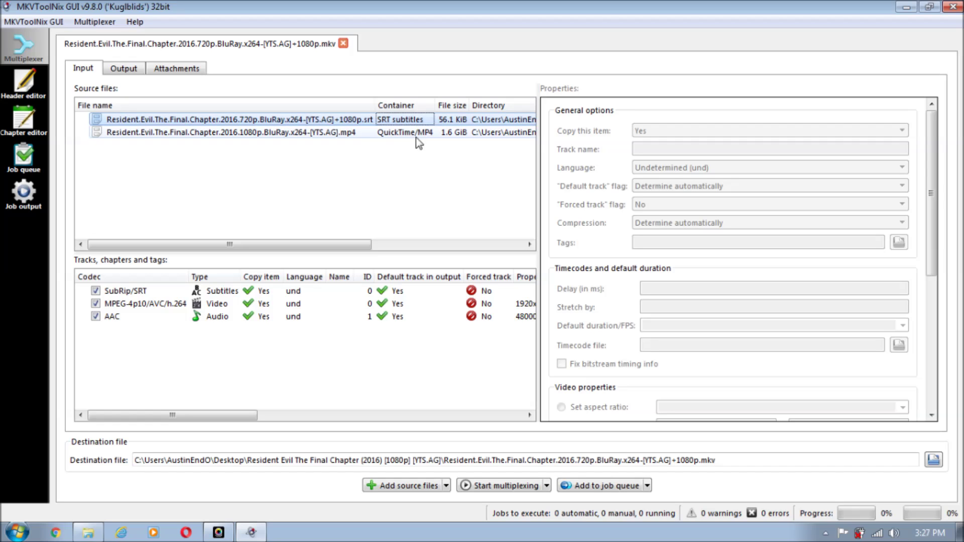
left_click(356, 224)
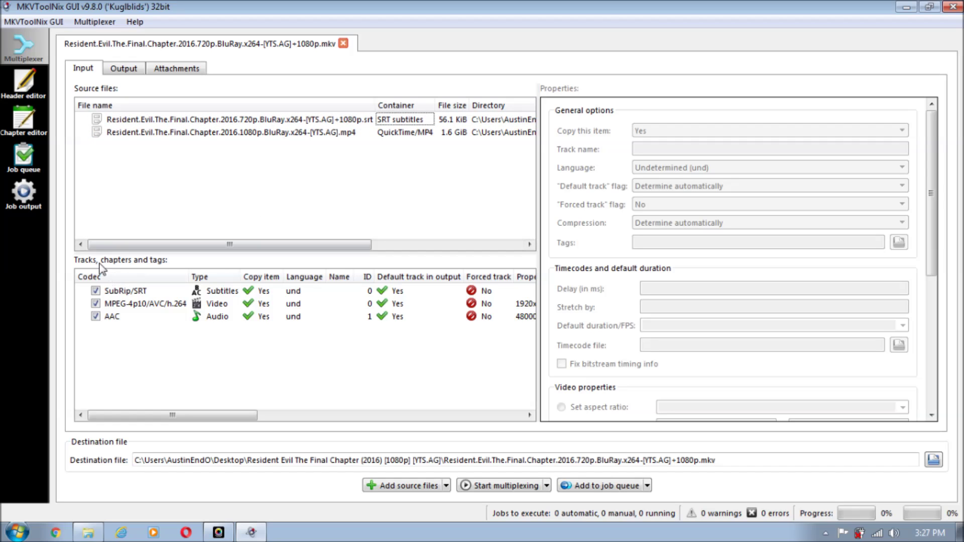
left_click(278, 315)
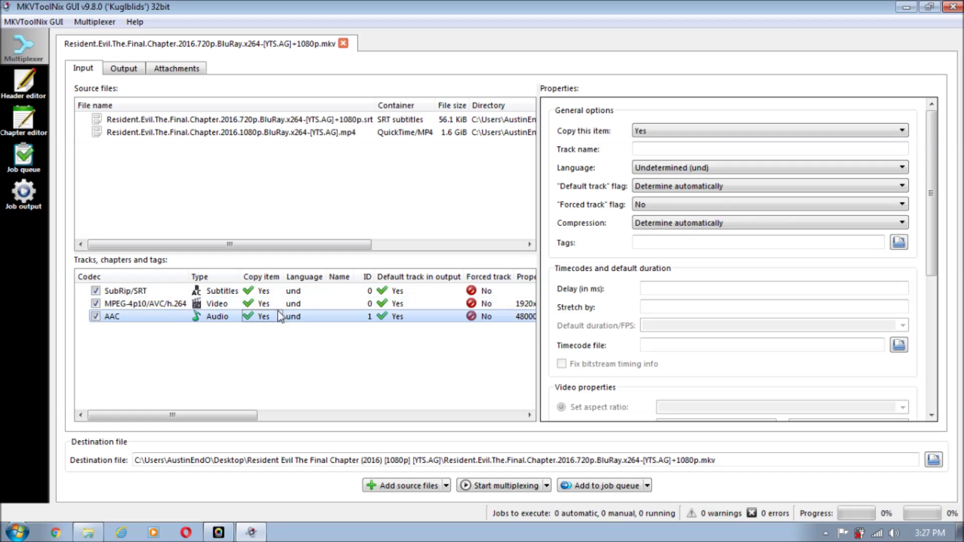
left_click(306, 303, "ctrl")
left_click(247, 334)
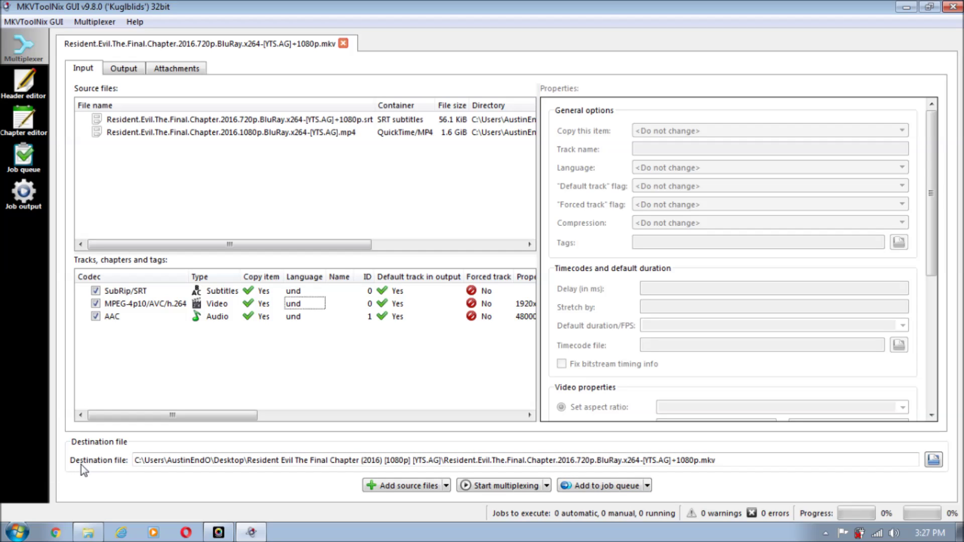
left_click(761, 454)
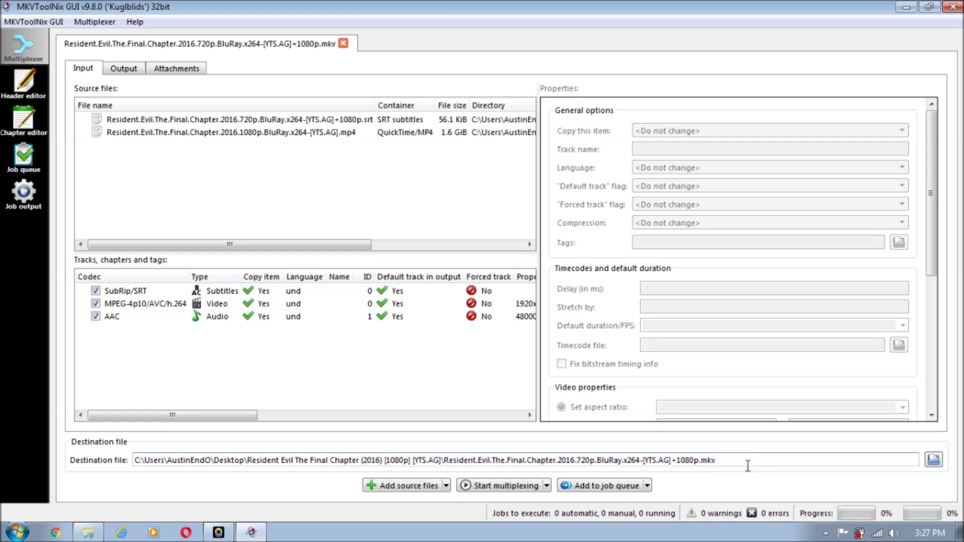
left_click(933, 462)
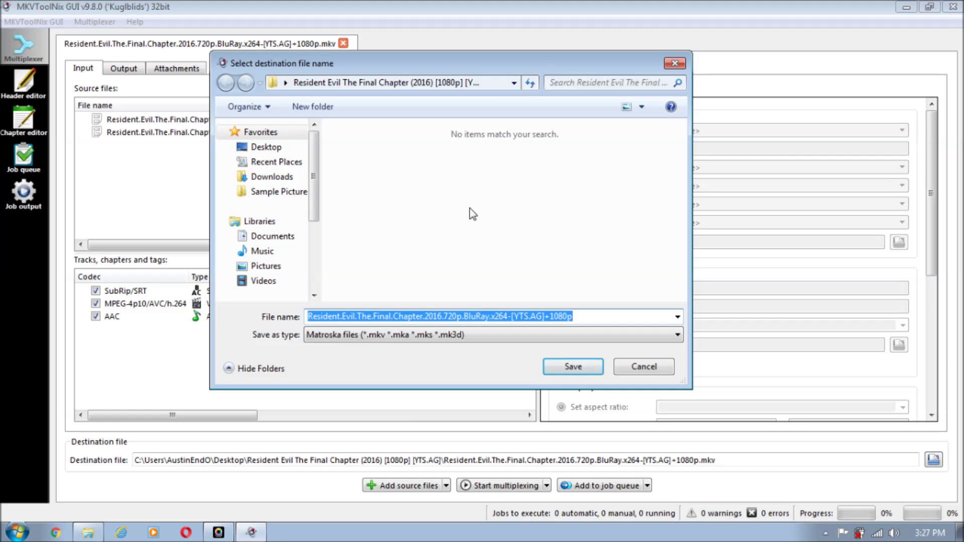
- Save the merged output to the Desktop and select the destination path
left_click(281, 151)
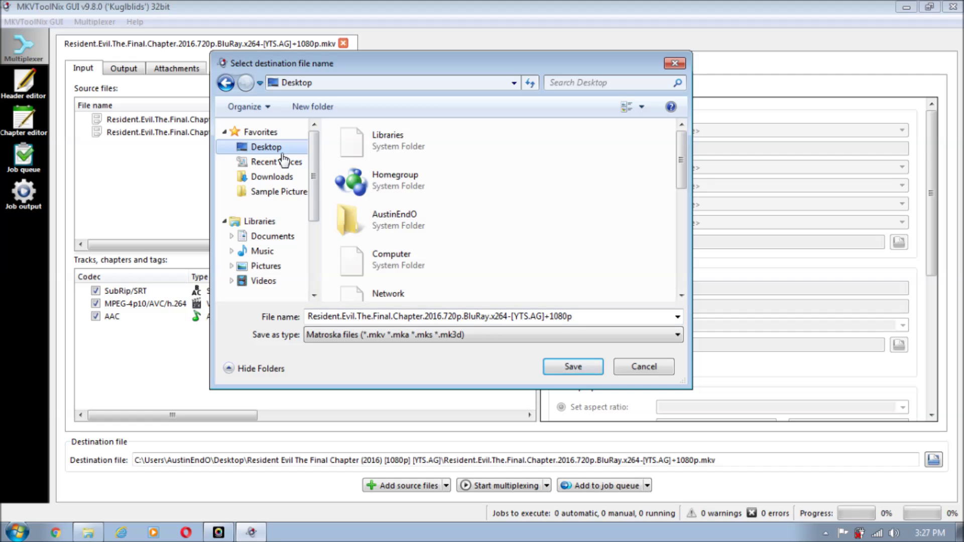
left_click(586, 363)
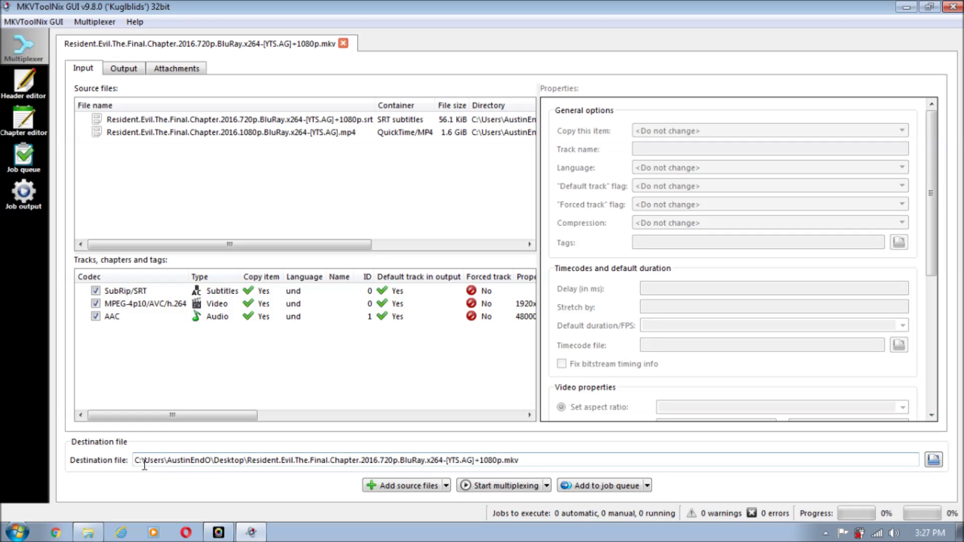
left_click_drag(137, 461, 519, 460)
- Replace the destination's 'mkv' extension with 'mp4' and start multiplexing
left_click(516, 458)
type("mp4")
left_click(560, 460)
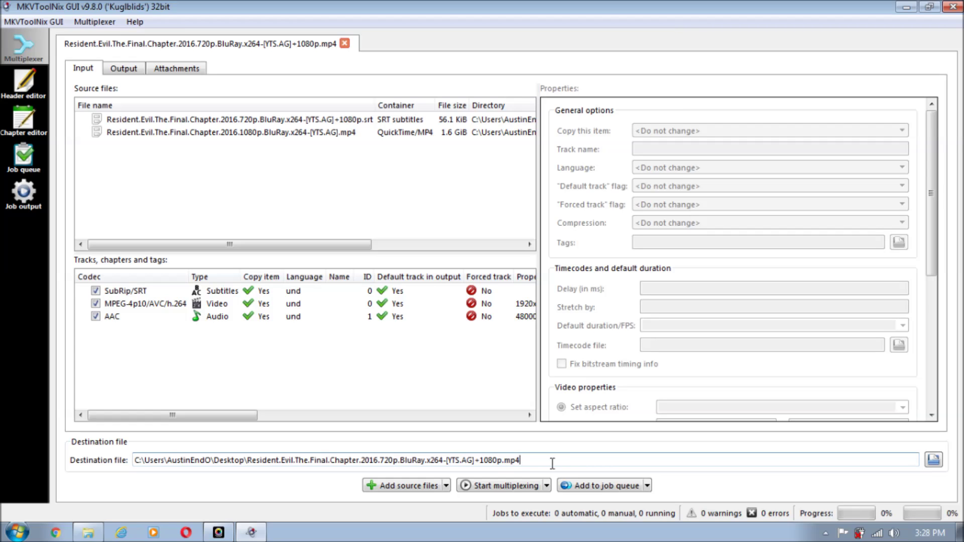
left_click(520, 488)
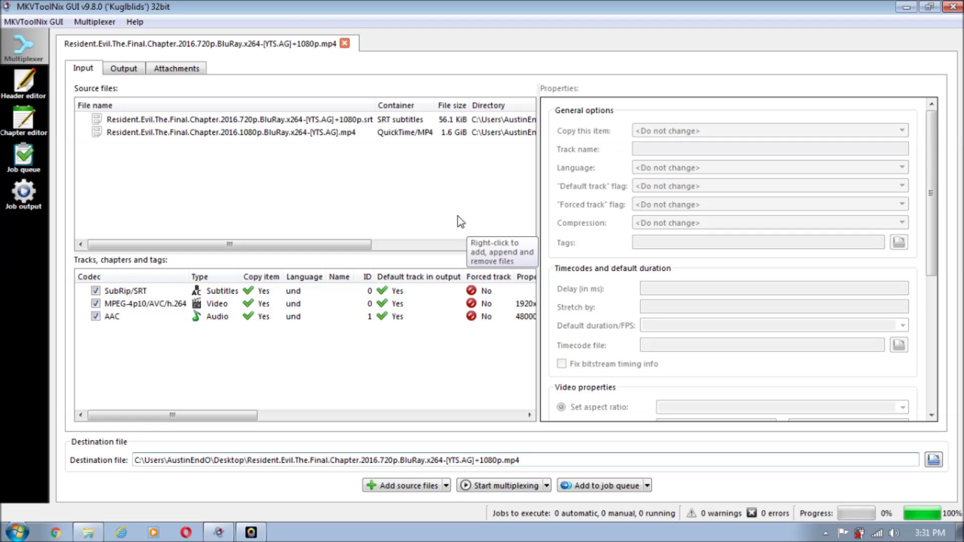
- Let the merge finish at 100% with 0 warnings and 0 errors
left_click(430, 195)
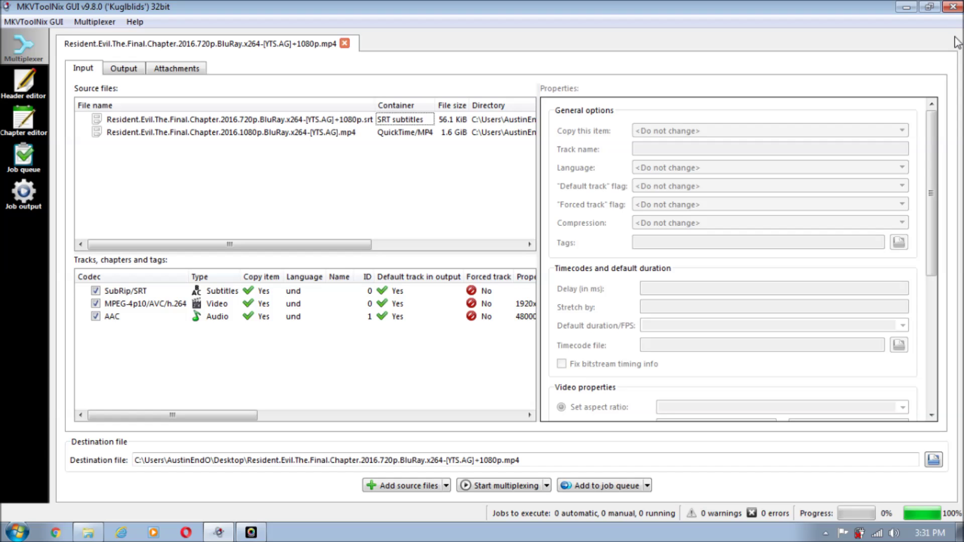
- Close MKVToolNix and move the merged .mp4 beside the Resident Evil folder on the desktop
left_click(952, 6)
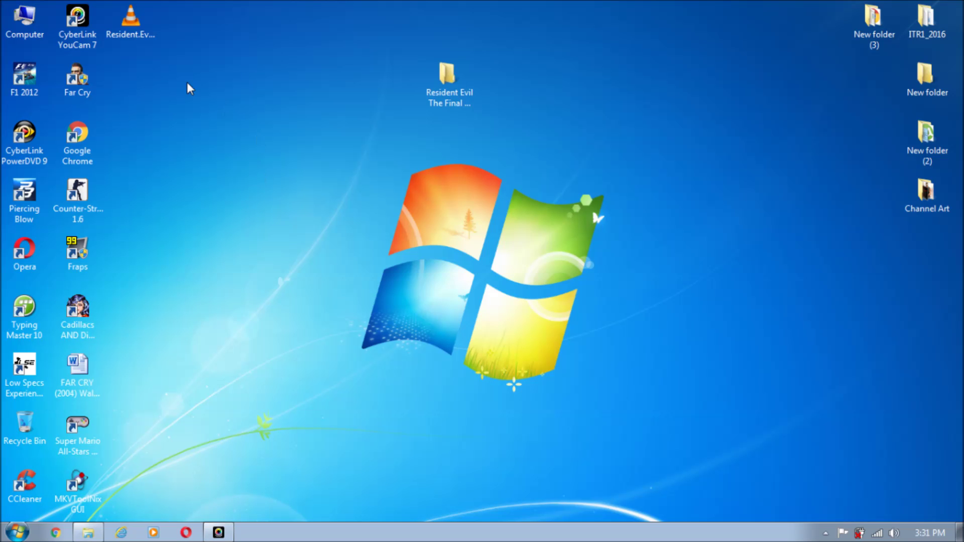
left_click(148, 39)
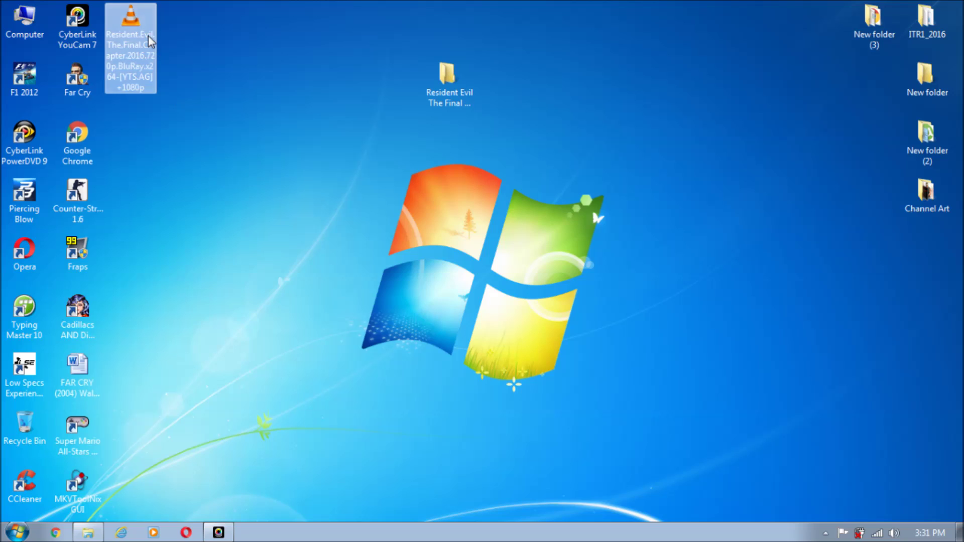
double_click(131, 30)
left_click_drag(307, 98, 307, 98)
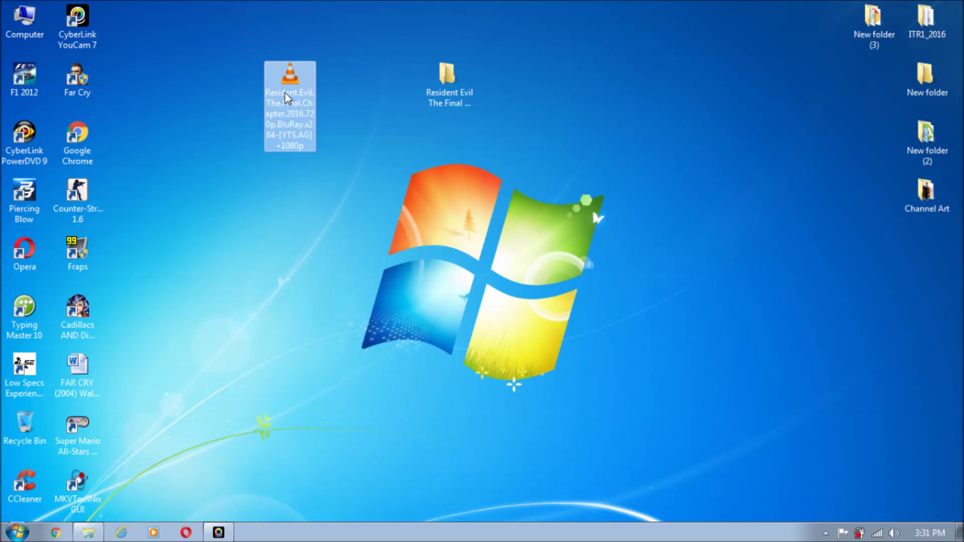
right_click(285, 79)
left_click(346, 377)
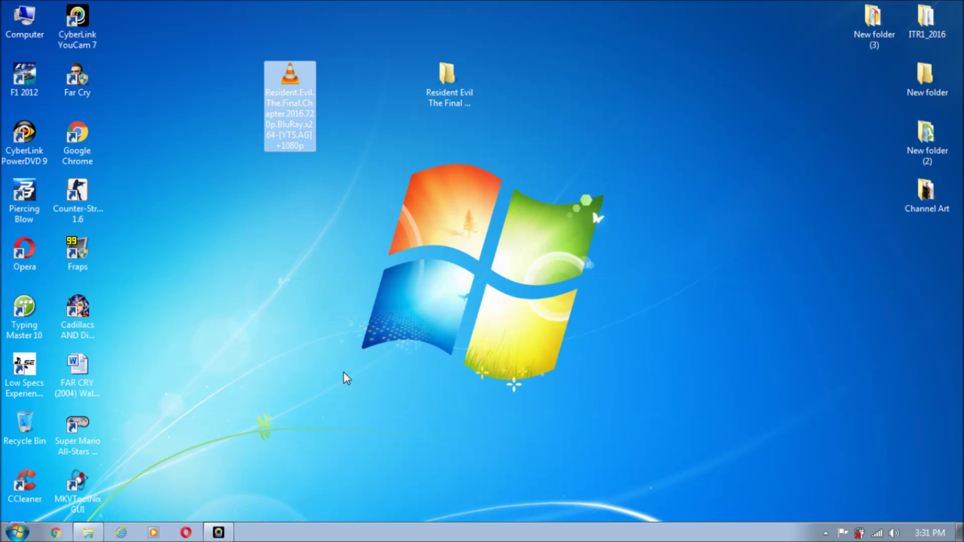
- Check the .mp4's Properties to confirm it is a 1.63 GB VLC media file
key("alt+Return")
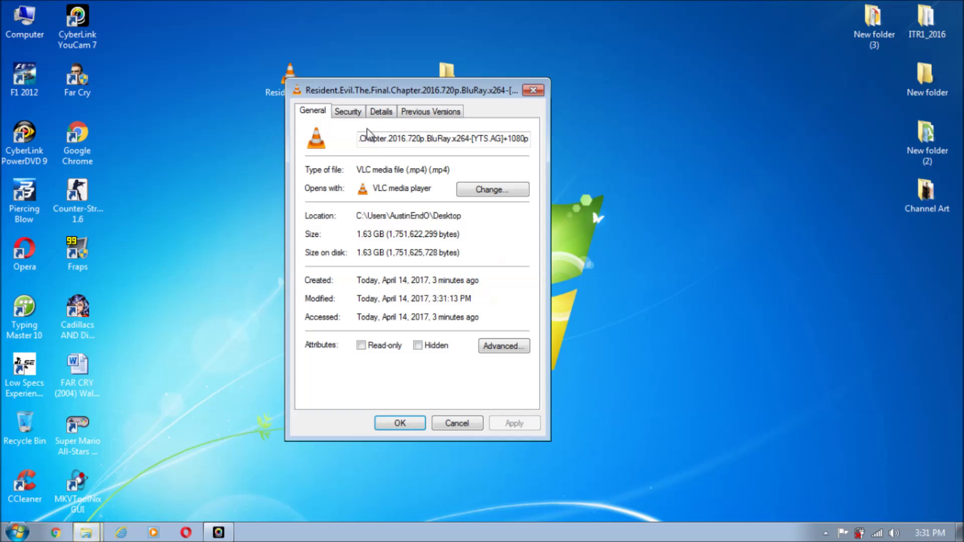
left_click_drag(370, 169, 469, 166)
left_click(425, 170)
left_click(474, 166)
left_click(525, 94)
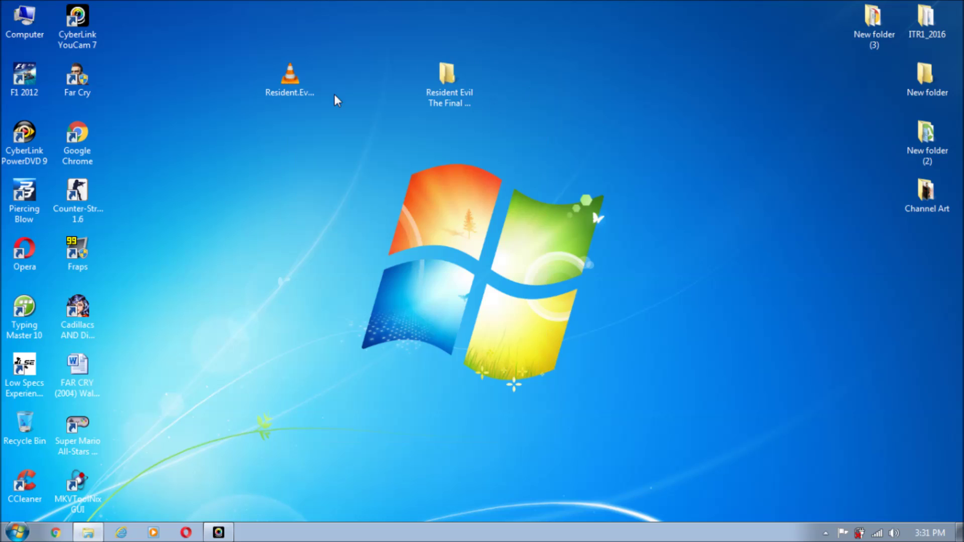
- Play the merged Resident Evil .mp4 in VLC and jump several minutes into the movie
left_click(300, 82)
double_click(291, 83)
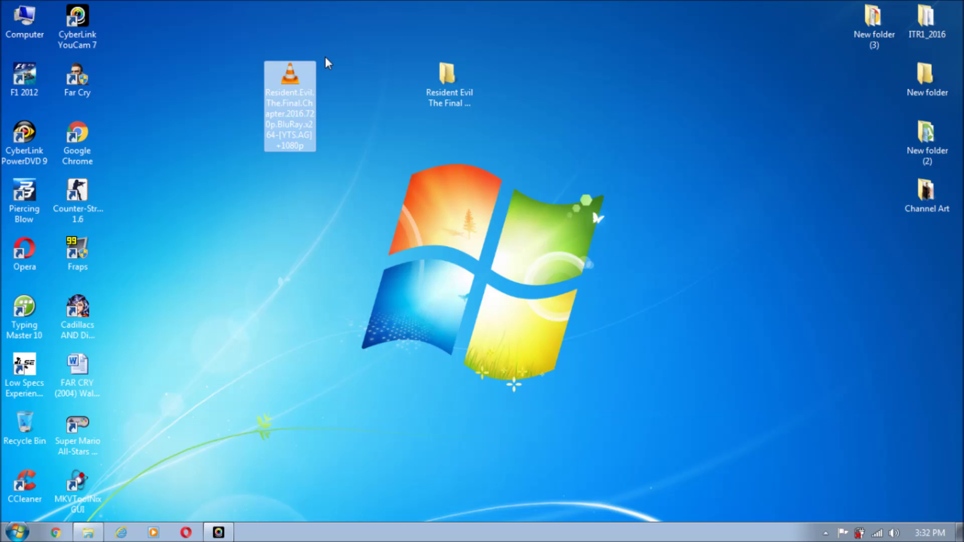
double_click(291, 81)
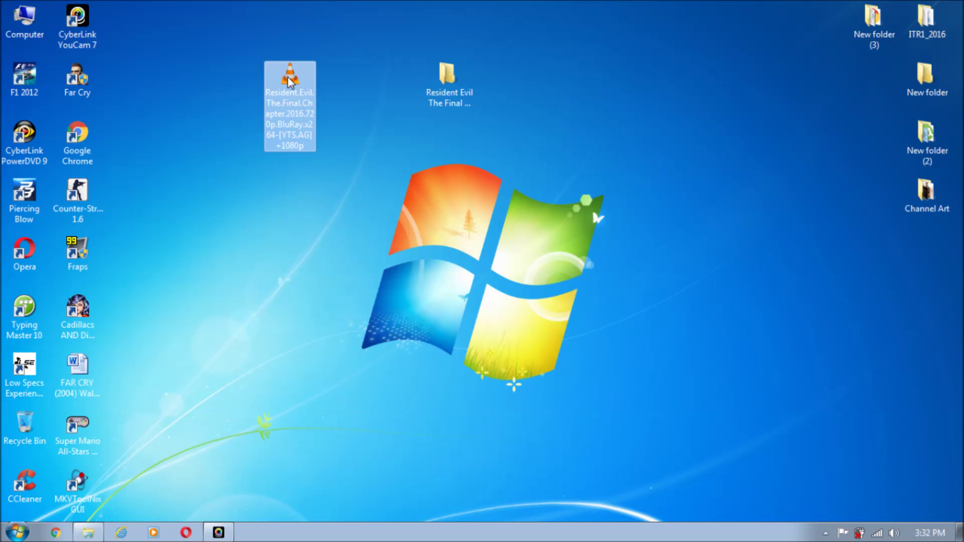
double_click(290, 82)
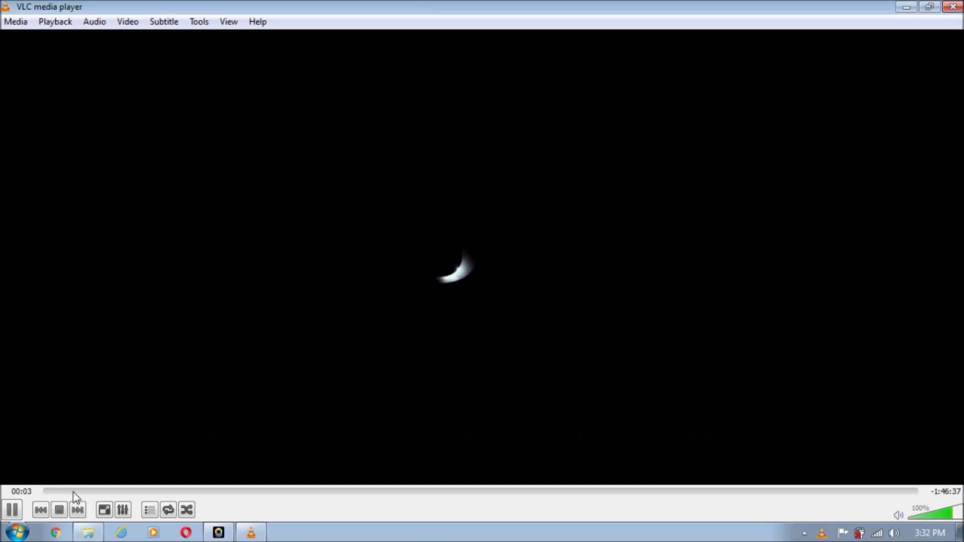
left_click(76, 493)
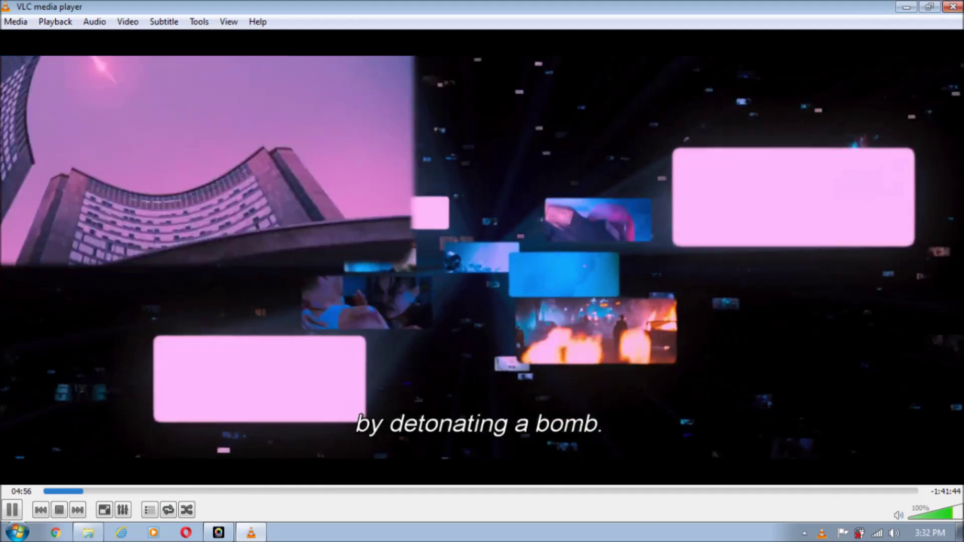
- Close VLC with Alt+F4 after seeing subtitles like 'by detonating a bomb.'
key("alt+F4")
right_click(462, 195)
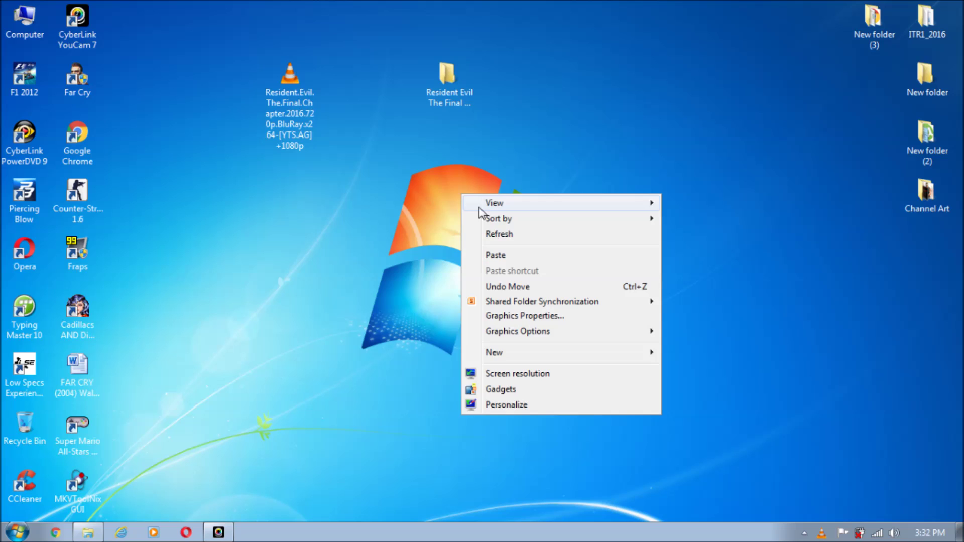
left_click(502, 234)
right_click(405, 157)
left_click(453, 200)
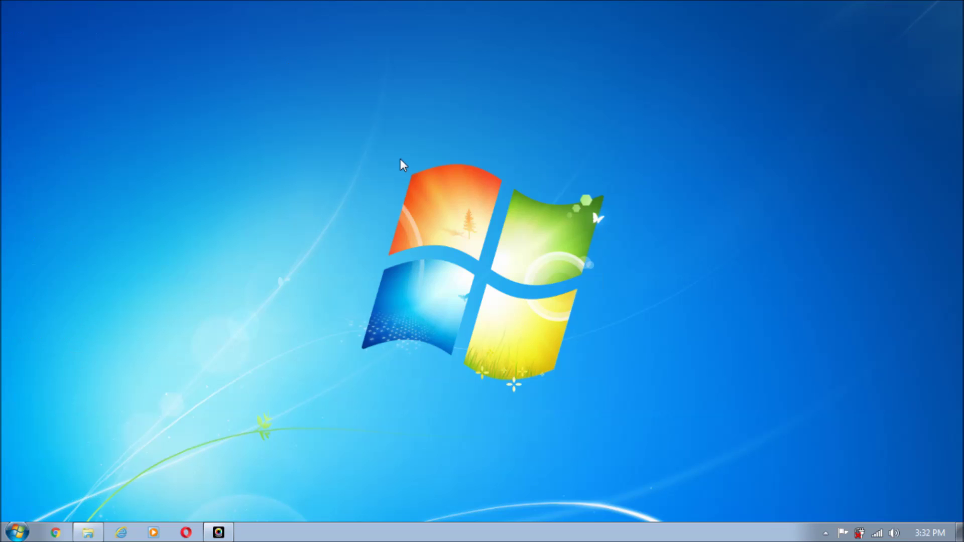
right_click(401, 158)
left_click(439, 195)
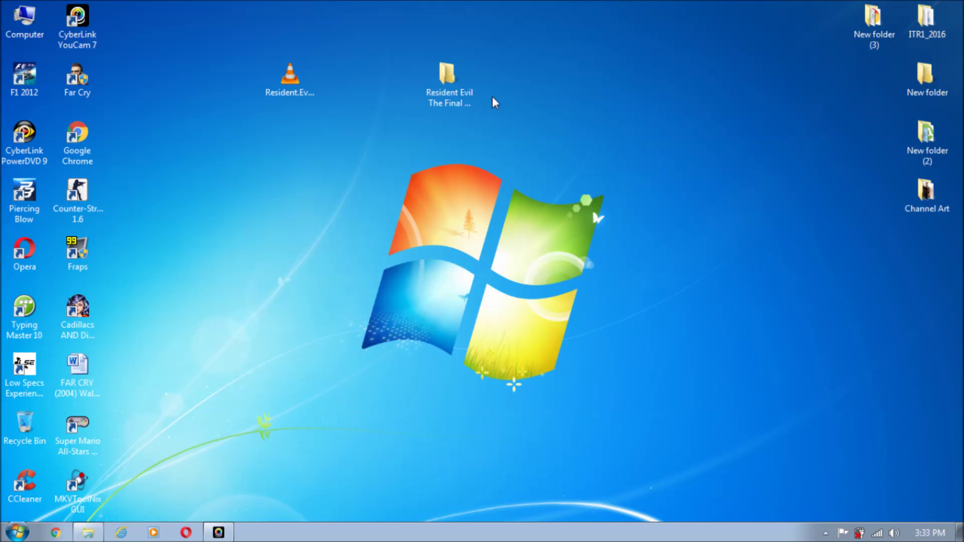
left_click_drag(380, 109, 526, 20)
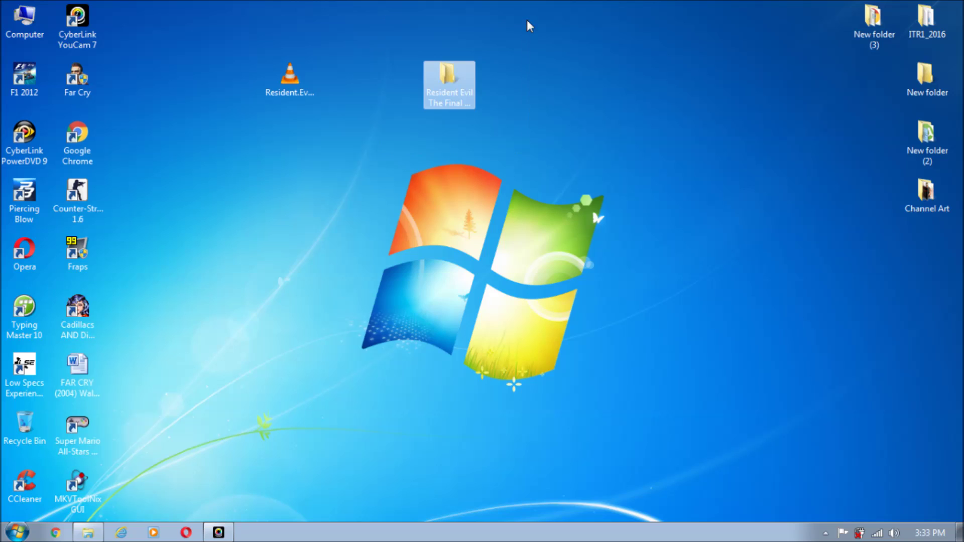
left_click(377, 67)
left_click_drag(266, 55, 332, 121)
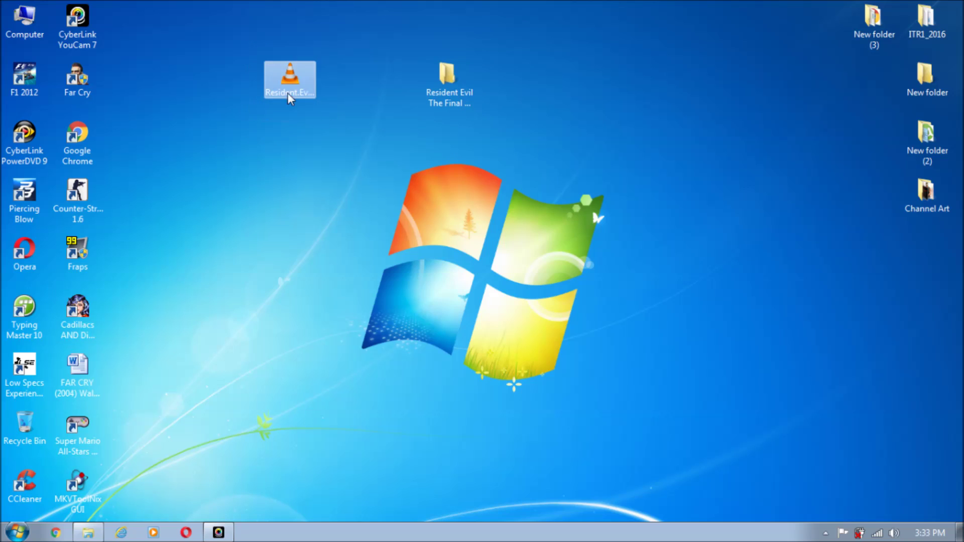
left_click_drag(242, 49, 338, 125)
left_click(339, 126)
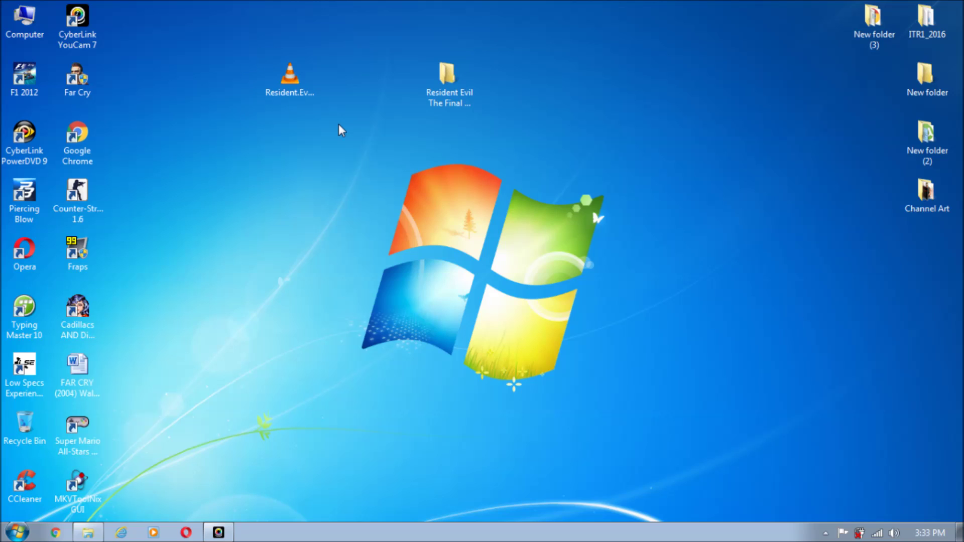